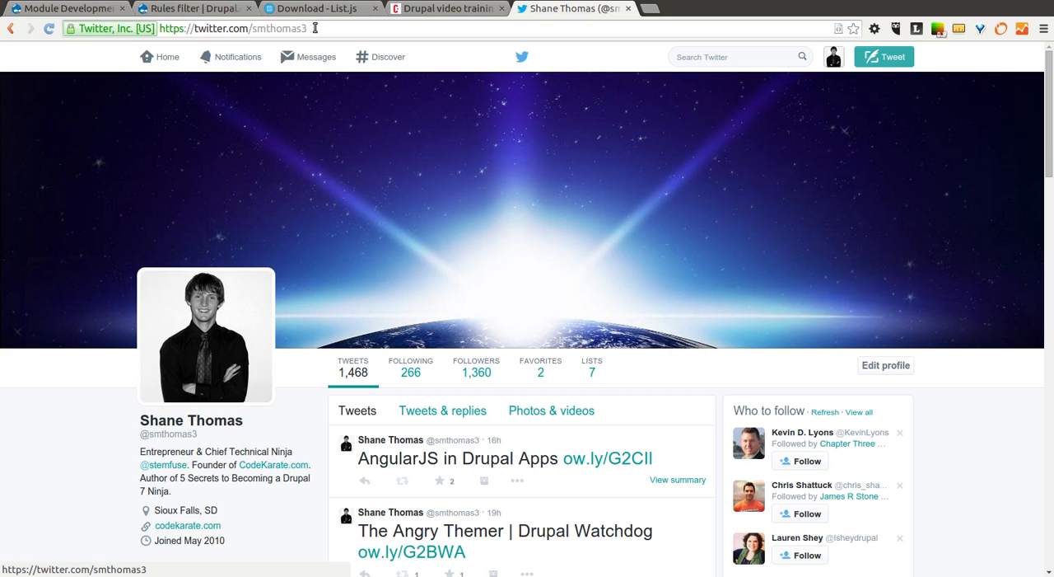
- View the Rules filter project page on drupal.org and skim the Code Karate home page
{"action": "left_click", "coordinate": [231, 10]}
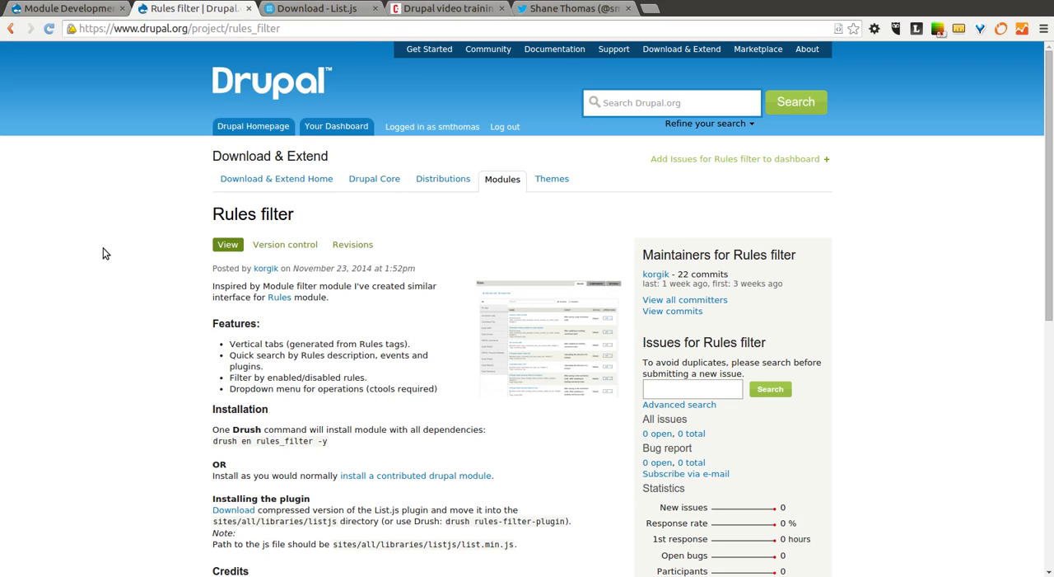
{"action": "left_click", "coordinate": [425, 10]}
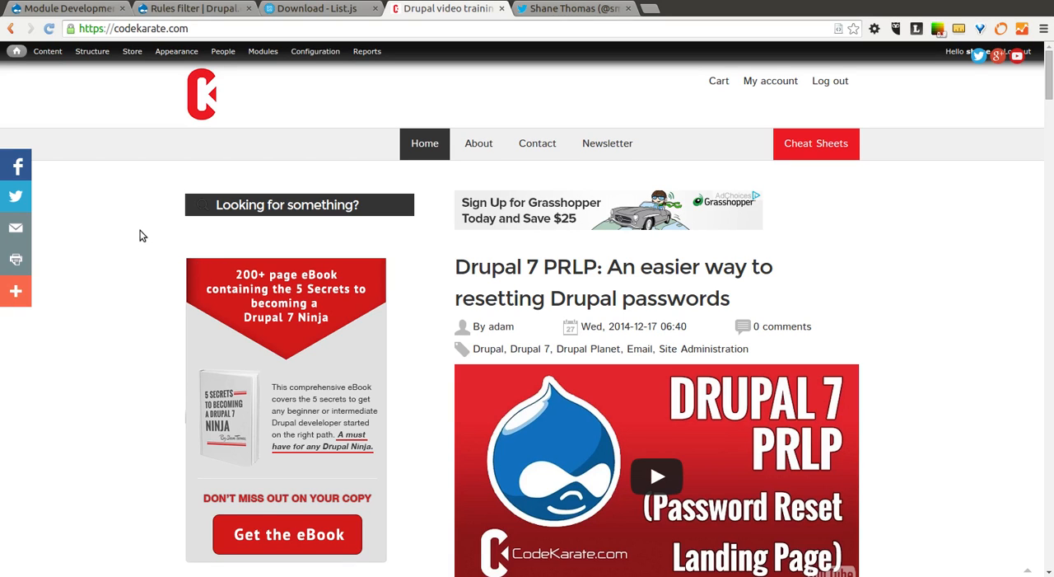
{"action": "scroll", "coordinate": [140, 235], "scroll_direction": "down", "scroll_amount": 2}
{"action": "scroll", "coordinate": [140, 236], "scroll_direction": "up", "scroll_amount": 2}
- Examine the Rules filter project page for its features, installation instructions, reported installs and available releases
{"action": "left_click", "coordinate": [207, 11]}
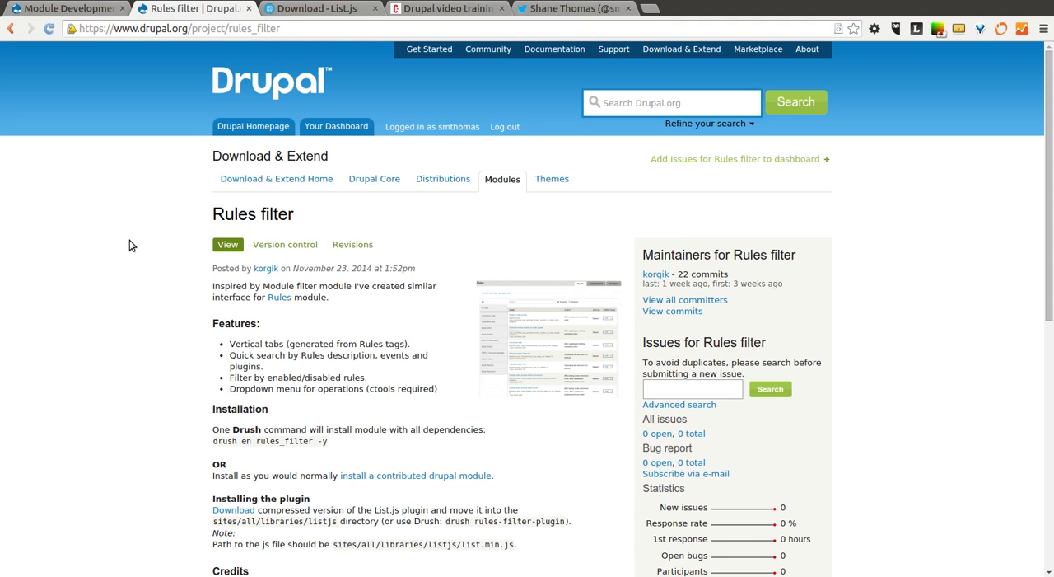
{"action": "scroll", "coordinate": [129, 245], "scroll_direction": "down", "scroll_amount": 1}
{"action": "scroll", "coordinate": [129, 245], "scroll_direction": "down", "scroll_amount": 5}
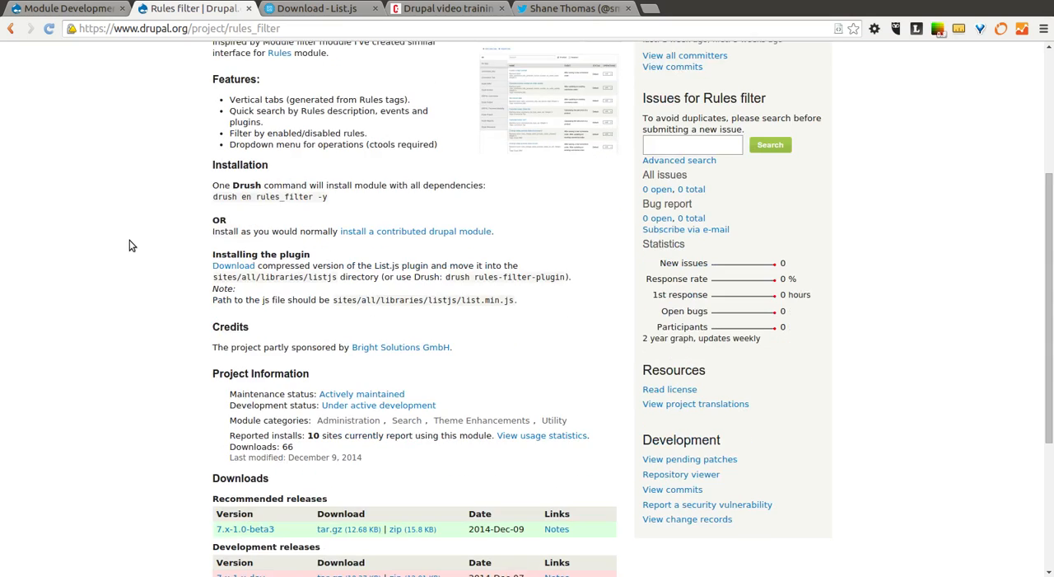
{"action": "scroll", "coordinate": [129, 244], "scroll_direction": "up", "scroll_amount": 3}
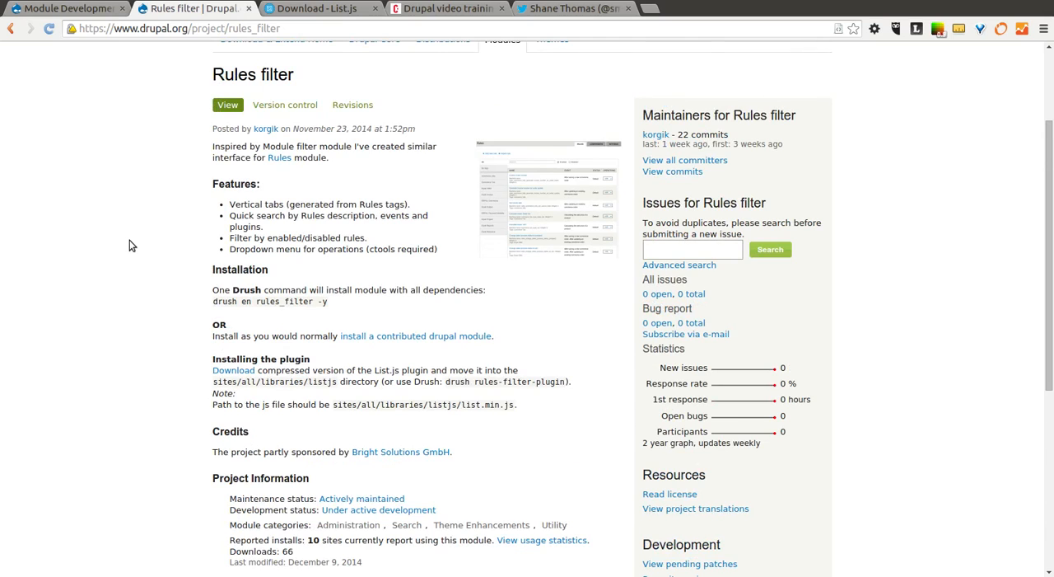
{"action": "scroll", "coordinate": [129, 245], "scroll_direction": "down", "scroll_amount": 2}
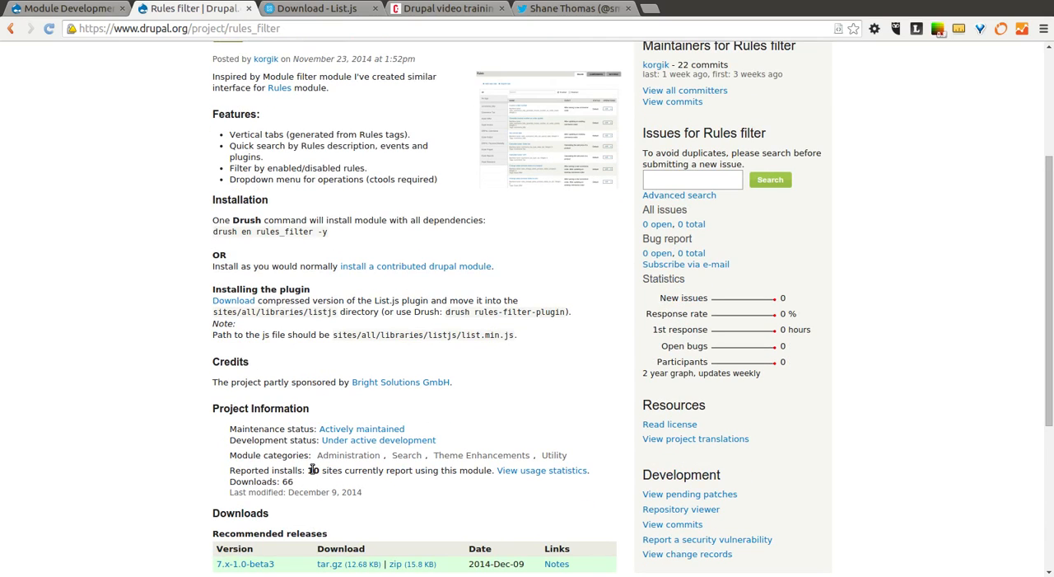
{"action": "left_click_drag", "start_coordinate": [313, 470], "coordinate": [323, 471]}
{"action": "left_click", "coordinate": [188, 448]}
{"action": "scroll", "coordinate": [186, 450], "scroll_direction": "up", "scroll_amount": 1}
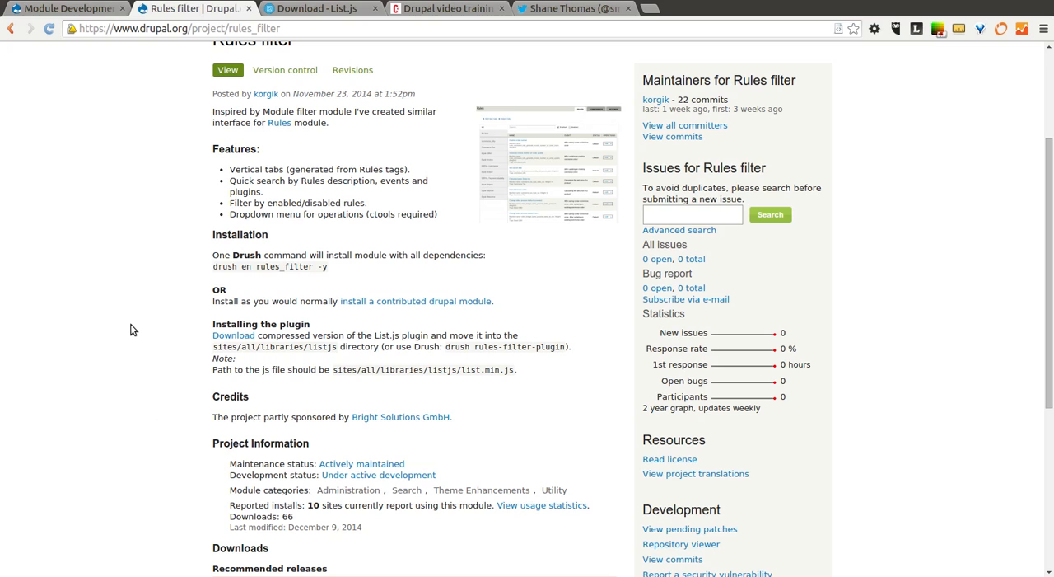
{"action": "scroll", "coordinate": [130, 330], "scroll_direction": "down", "scroll_amount": 3}
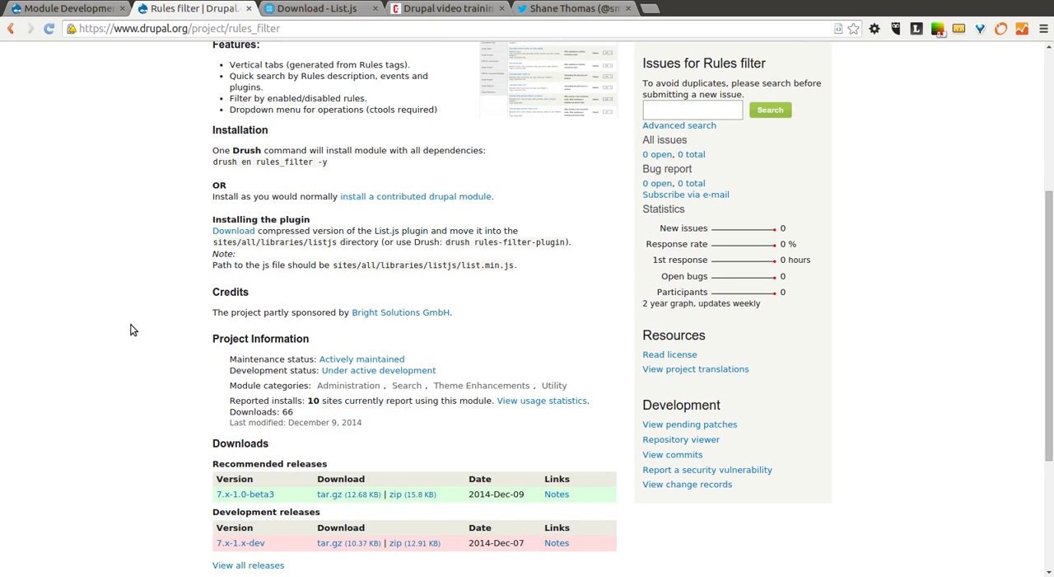
{"action": "scroll", "coordinate": [130, 330], "scroll_direction": "up", "scroll_amount": 2}
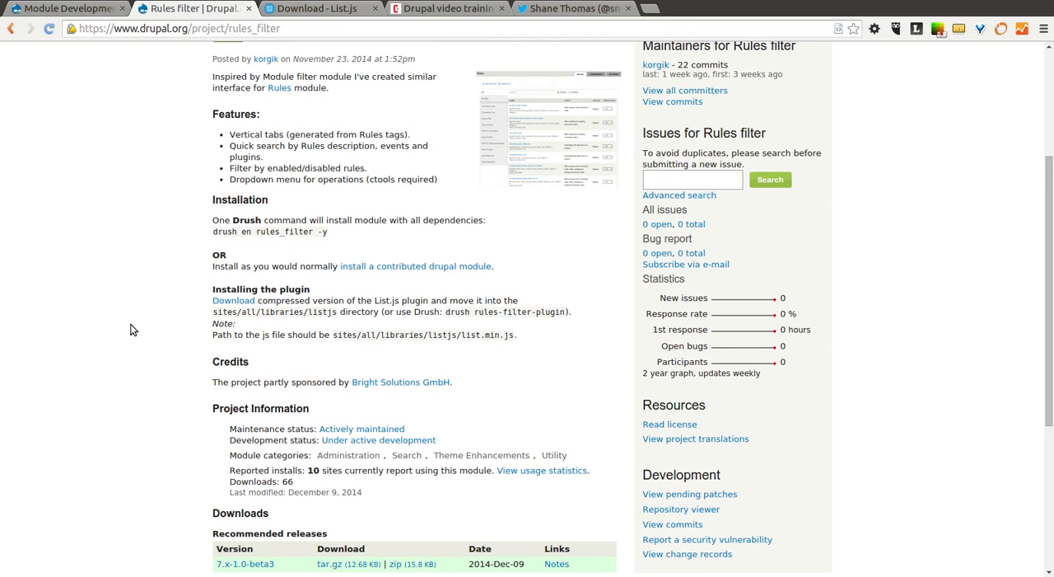
{"action": "scroll", "coordinate": [130, 330], "scroll_direction": "down", "scroll_amount": 4}
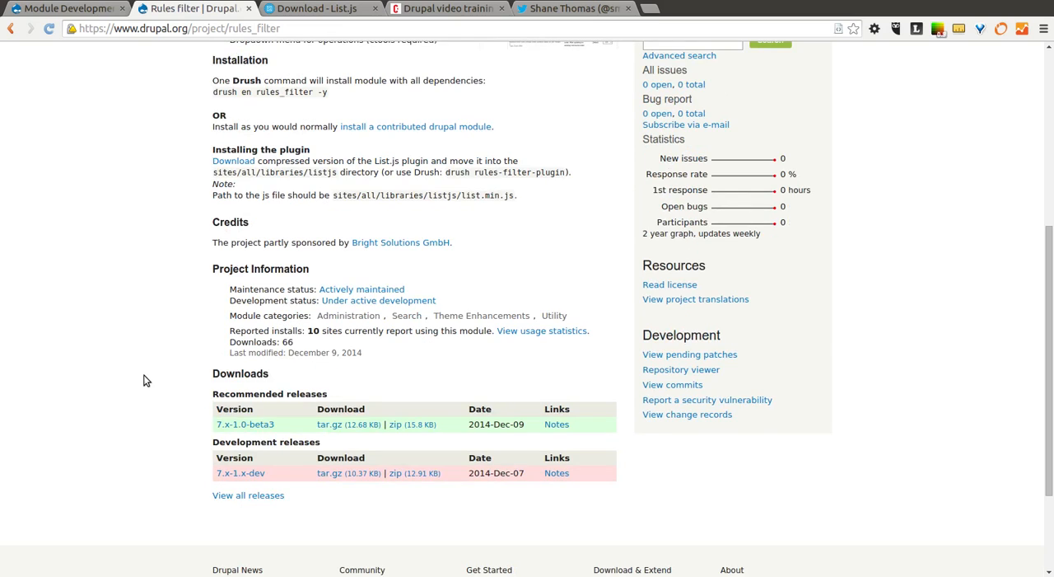
{"action": "scroll", "coordinate": [144, 379], "scroll_direction": "up", "scroll_amount": 5}
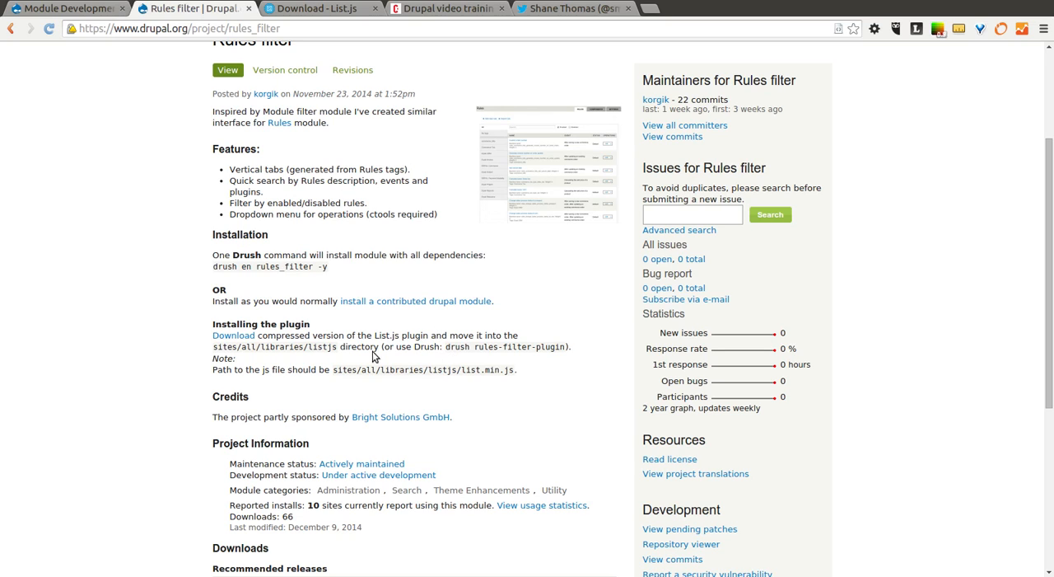
- Open the Rules workflow configuration page of the Module Development site
{"action": "left_click", "coordinate": [80, 12]}
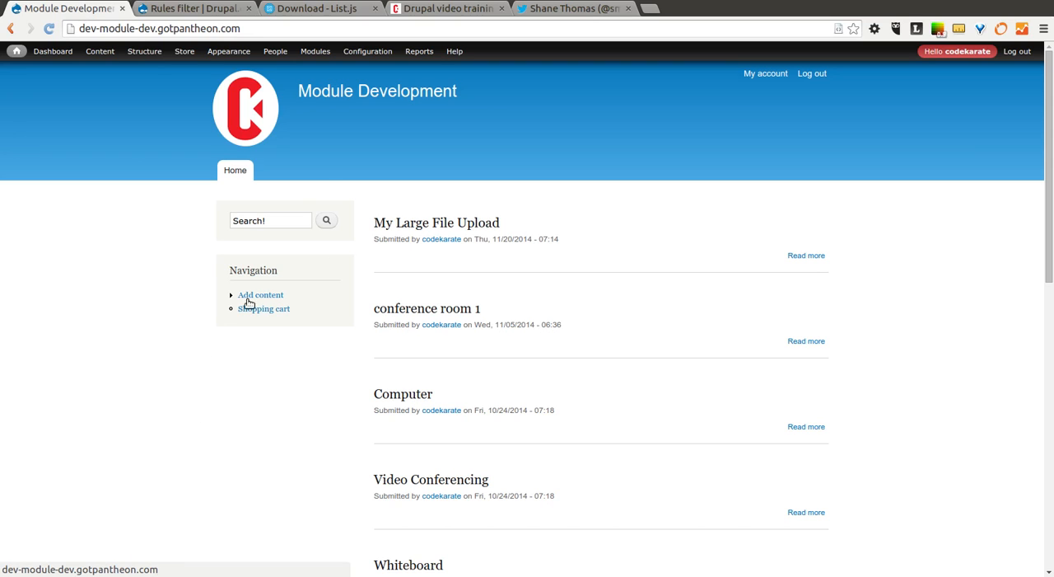
{"action": "mouse_move", "coordinate": [375, 53]}
{"action": "mouse_move", "coordinate": [372, 228]}
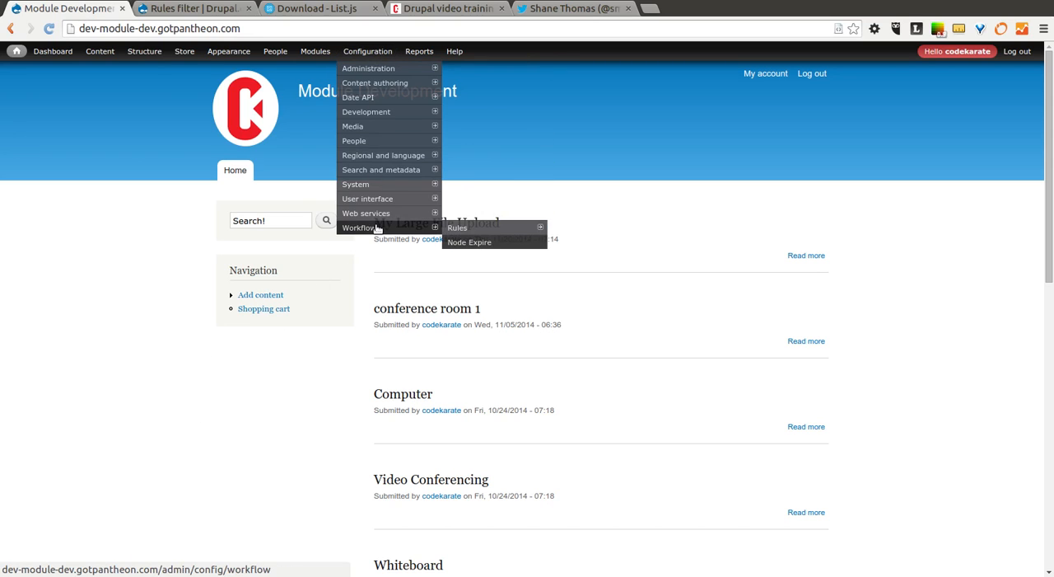
{"action": "left_click", "coordinate": [459, 232]}
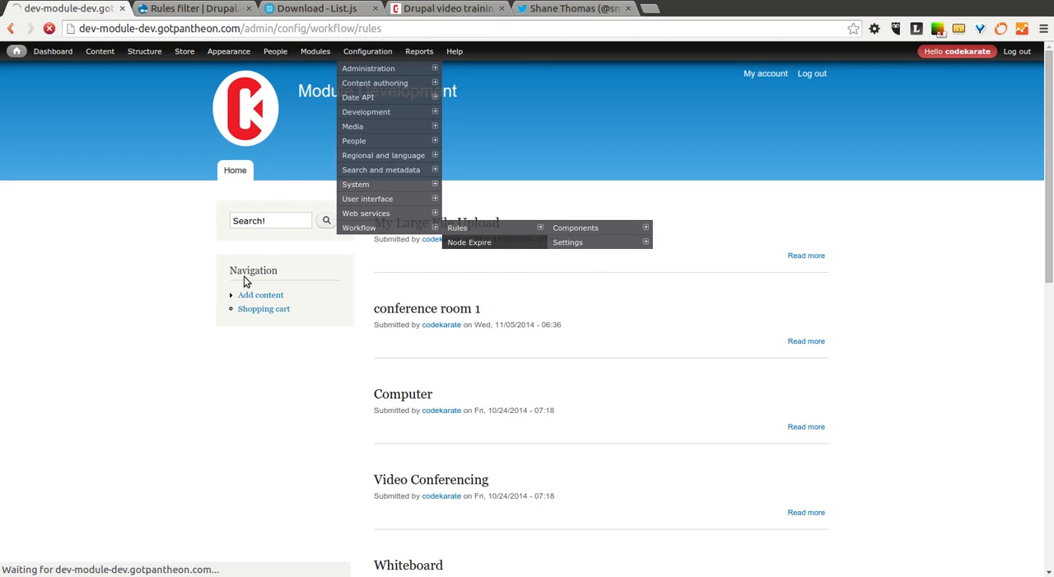
- Look through the active and inactive rules lists, checking rule names, tags, events and operations
{"action": "scroll", "coordinate": [228, 212], "scroll_direction": "down", "scroll_amount": 1}
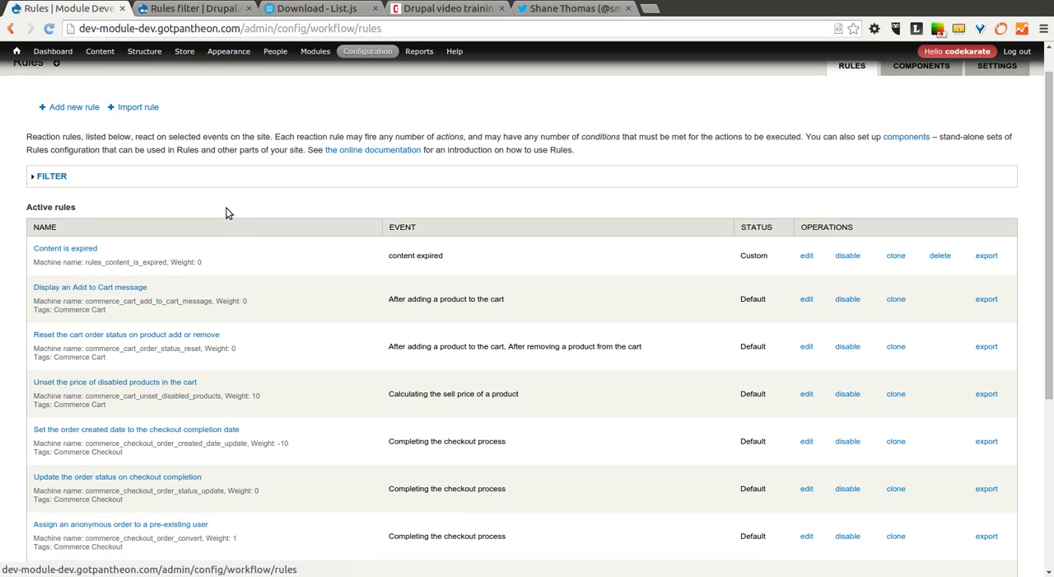
{"action": "scroll", "coordinate": [306, 229], "scroll_direction": "down", "scroll_amount": 3}
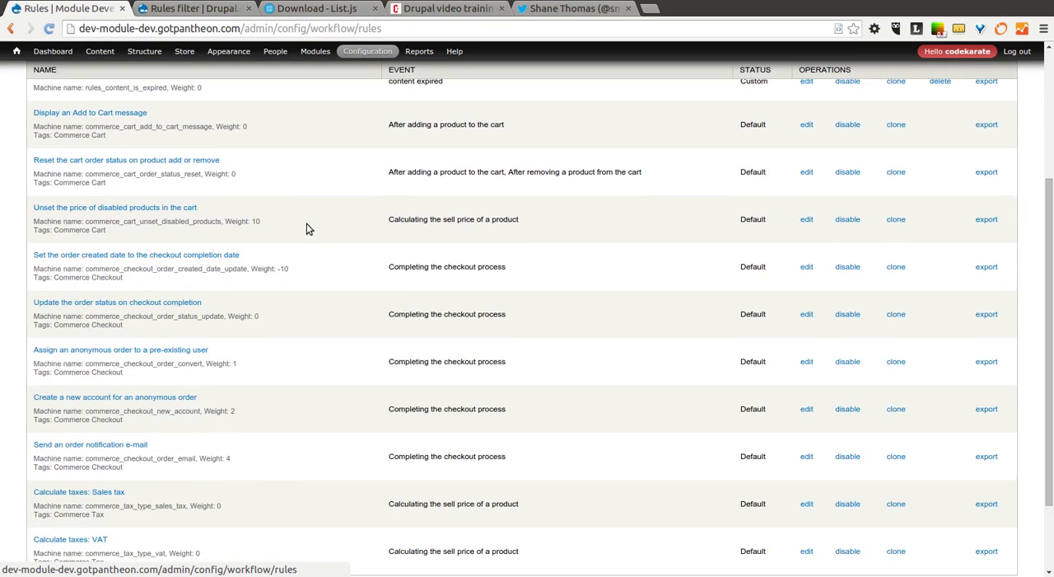
{"action": "scroll", "coordinate": [317, 225], "scroll_direction": "up", "scroll_amount": 2}
{"action": "scroll", "coordinate": [300, 245], "scroll_direction": "up", "scroll_amount": 1}
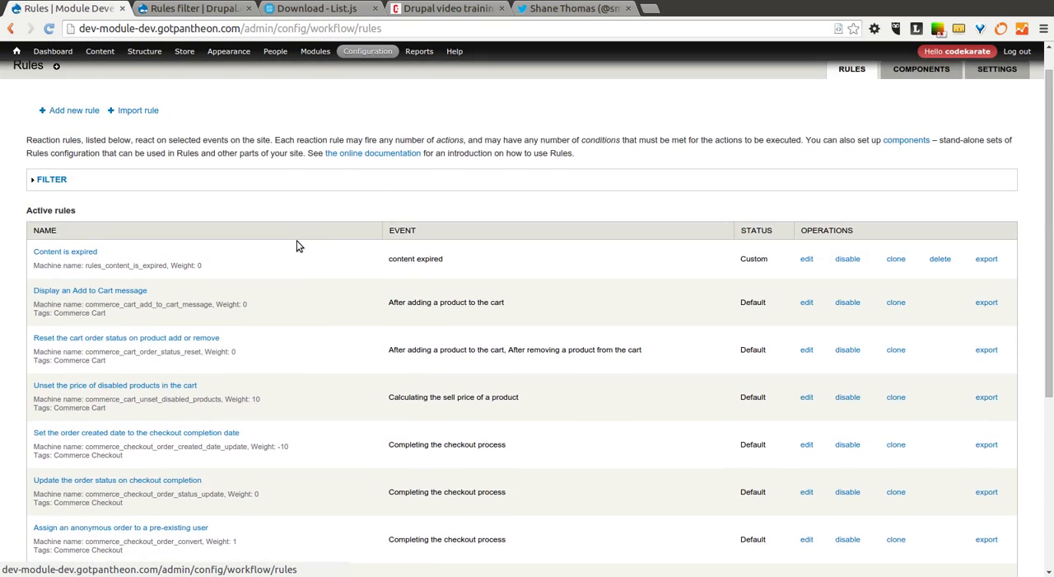
{"action": "scroll", "coordinate": [299, 245], "scroll_direction": "down", "scroll_amount": 3}
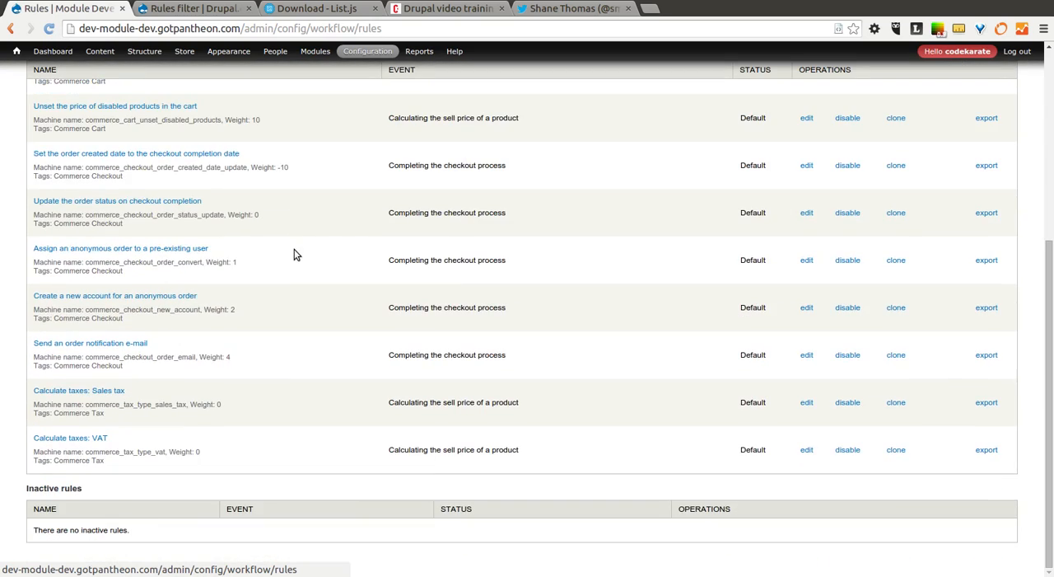
{"action": "scroll", "coordinate": [275, 277], "scroll_direction": "up", "scroll_amount": 3}
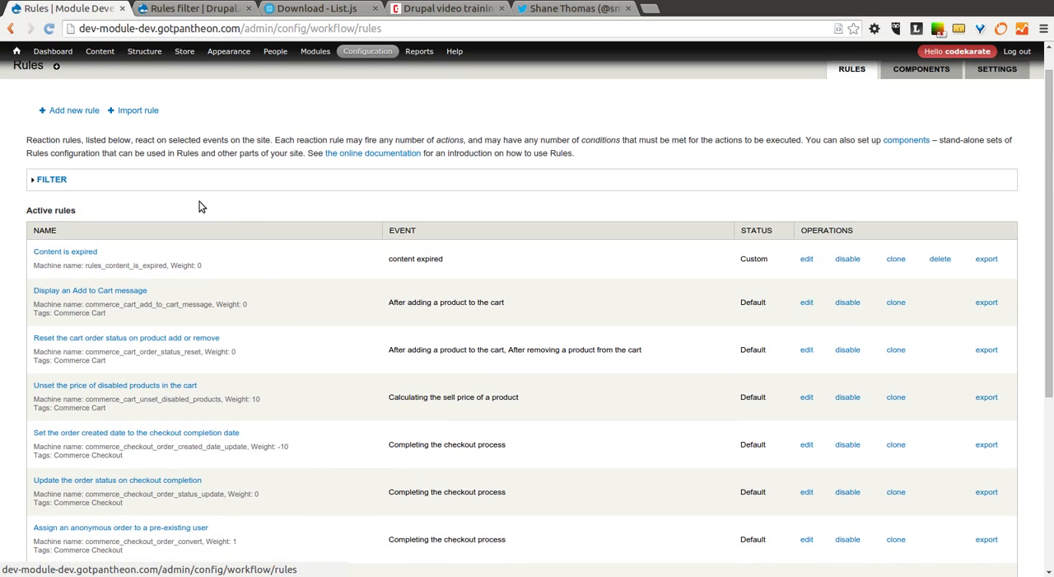
{"action": "scroll", "coordinate": [74, 498], "scroll_direction": "down", "scroll_amount": 2}
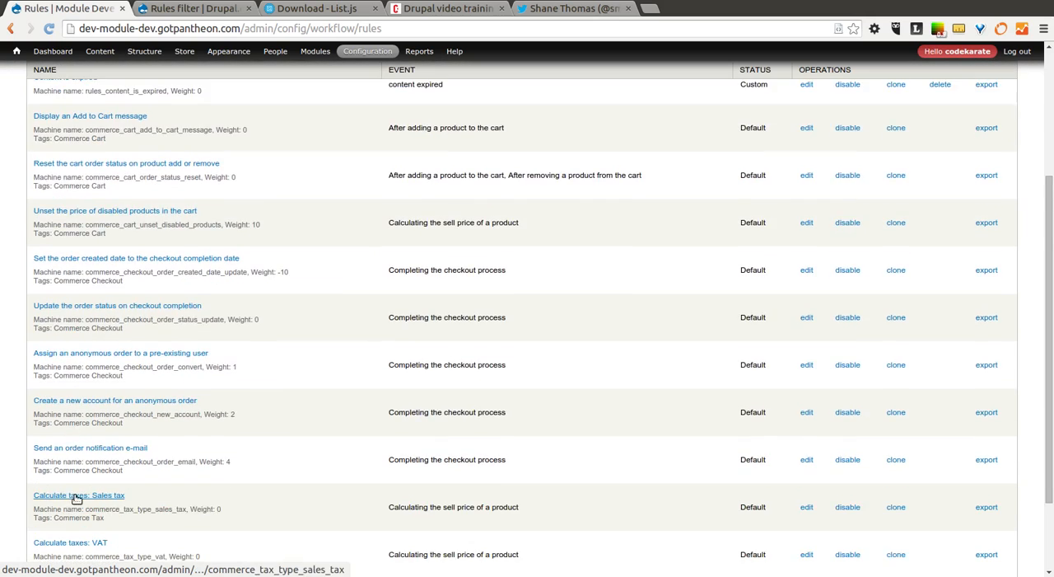
{"action": "scroll", "coordinate": [165, 490], "scroll_direction": "down", "scroll_amount": 2}
{"action": "scroll", "coordinate": [346, 447], "scroll_direction": "up", "scroll_amount": 4}
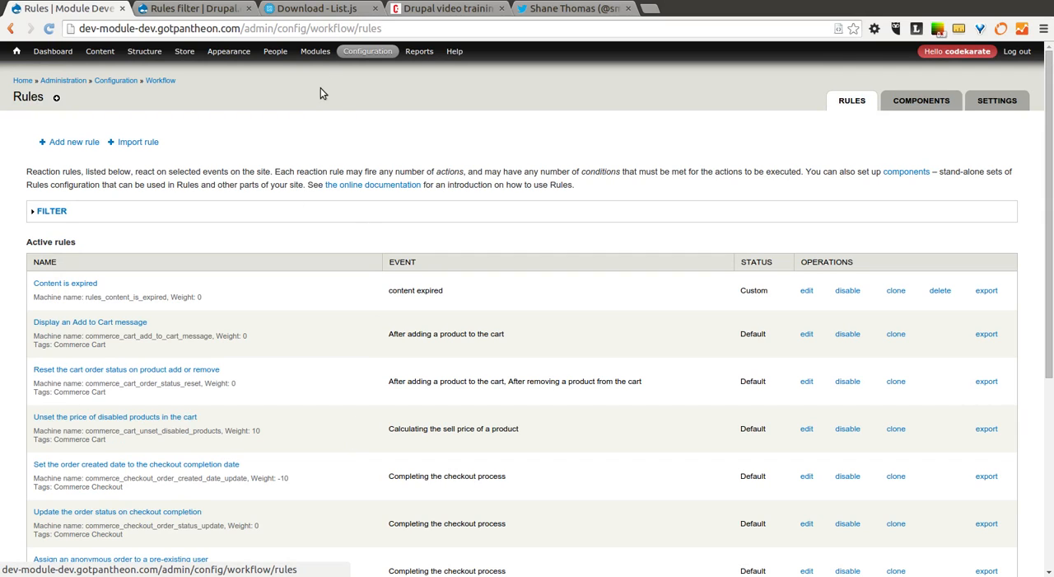
- Filter the site's module list by "rules", enable the Rules filter module and save the configuration
{"action": "mouse_move", "coordinate": [317, 49]}
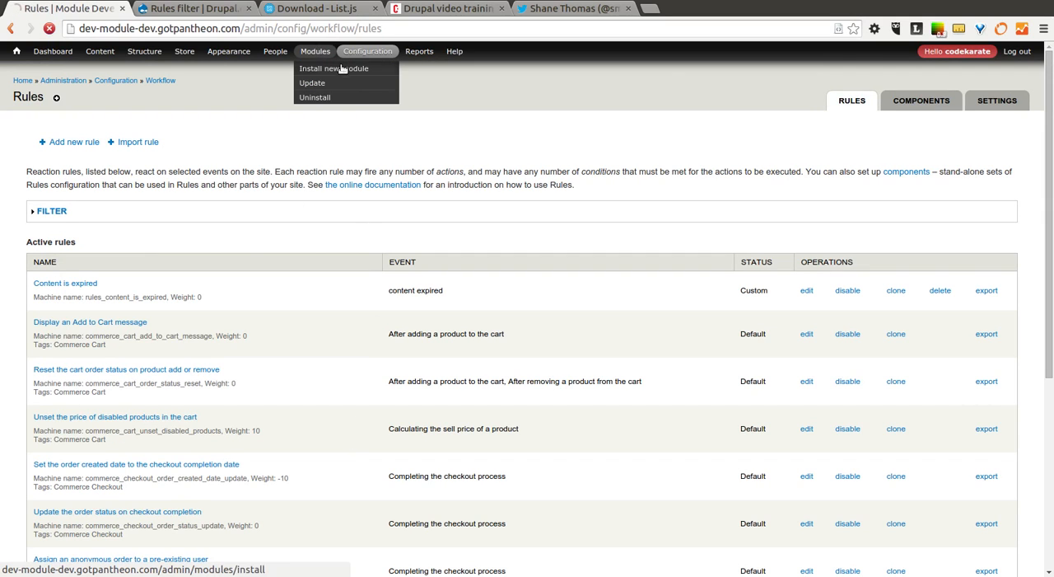
{"action": "left_click", "coordinate": [316, 51]}
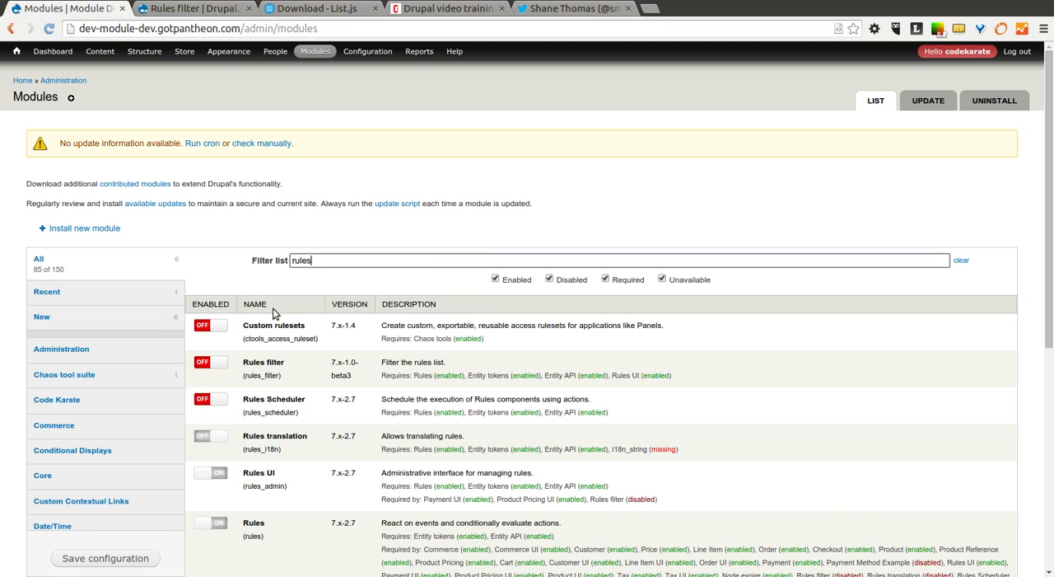
{"action": "left_click", "coordinate": [215, 365]}
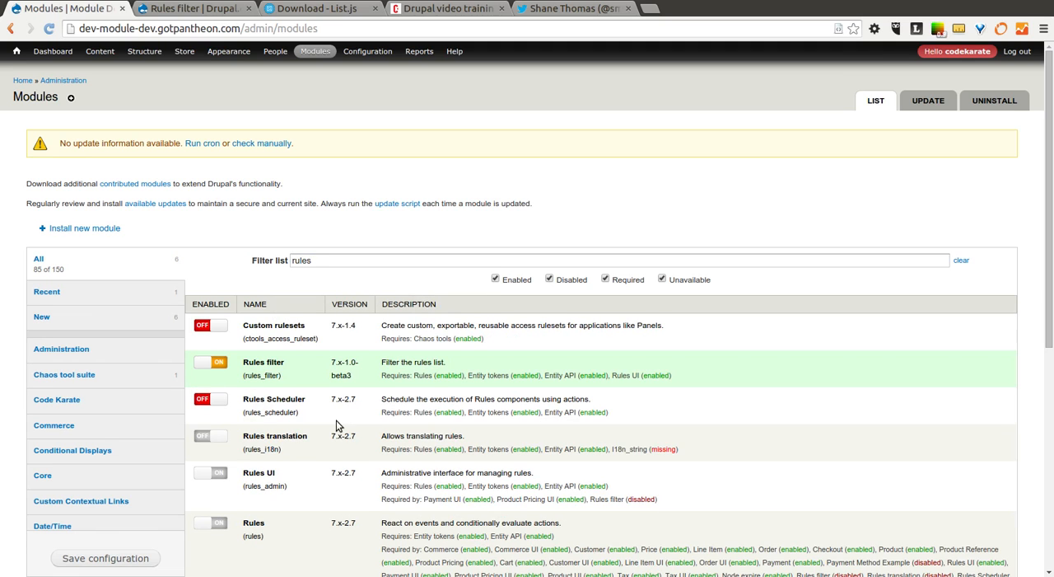
{"action": "scroll", "coordinate": [342, 424], "scroll_direction": "down", "scroll_amount": 2}
{"action": "scroll", "coordinate": [347, 436], "scroll_direction": "down", "scroll_amount": 2}
{"action": "scroll", "coordinate": [350, 446], "scroll_direction": "down", "scroll_amount": 2}
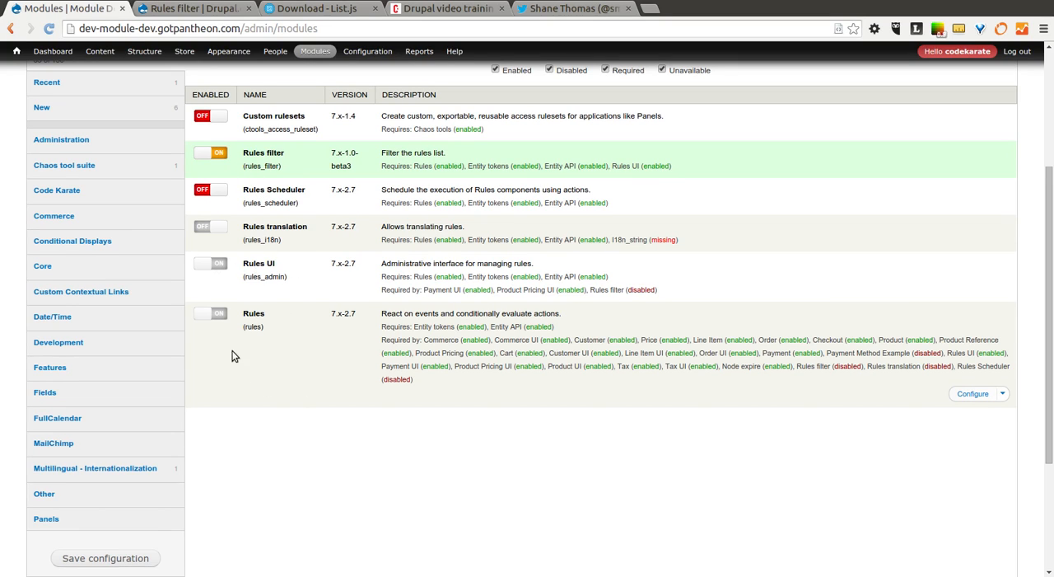
{"action": "left_click", "coordinate": [138, 560]}
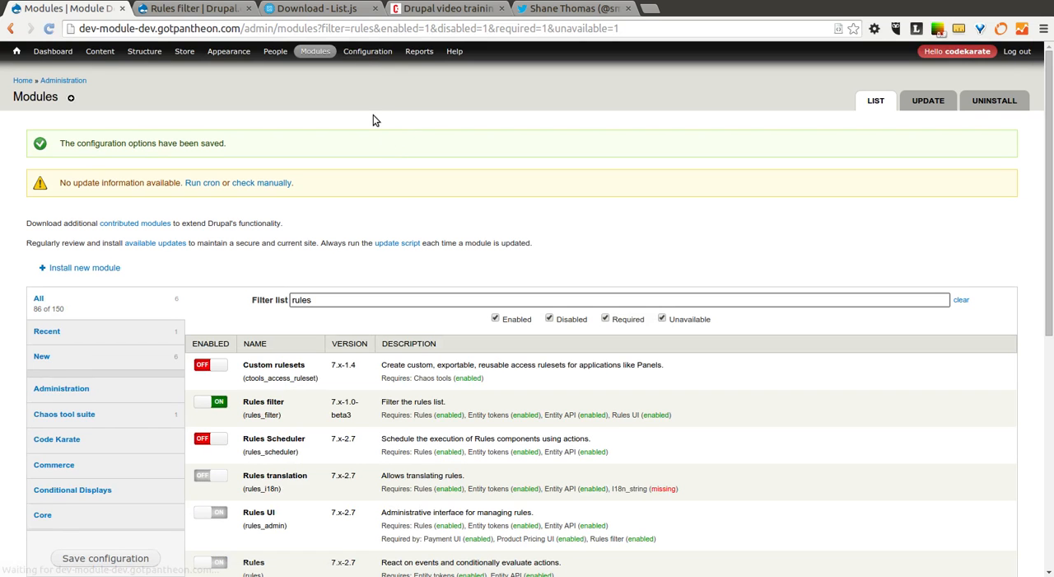
- Return to the site's Rules workflow configuration page
{"action": "mouse_move", "coordinate": [316, 51]}
{"action": "mouse_move", "coordinate": [376, 231]}
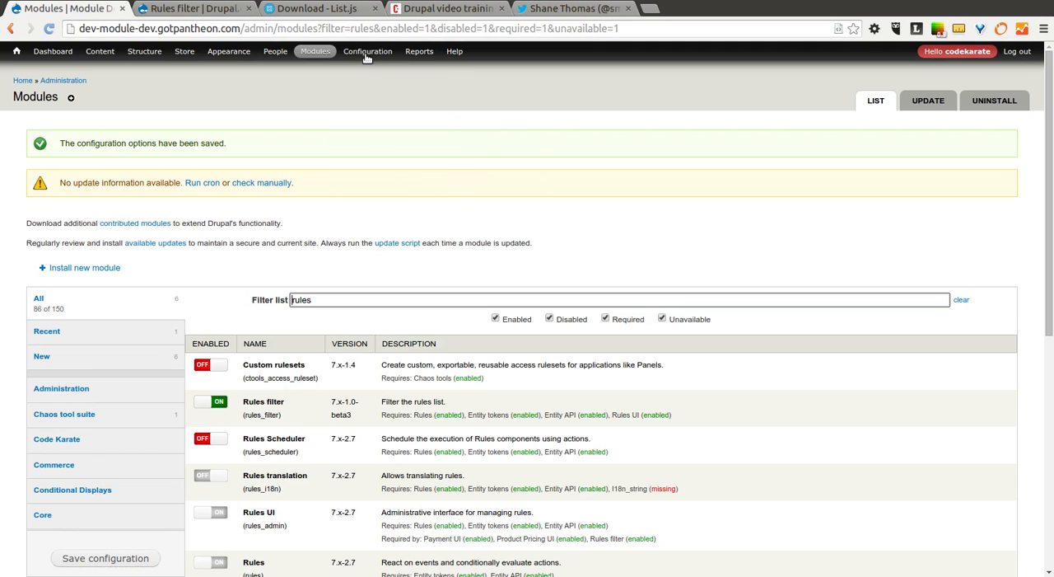
{"action": "left_click", "coordinate": [458, 230]}
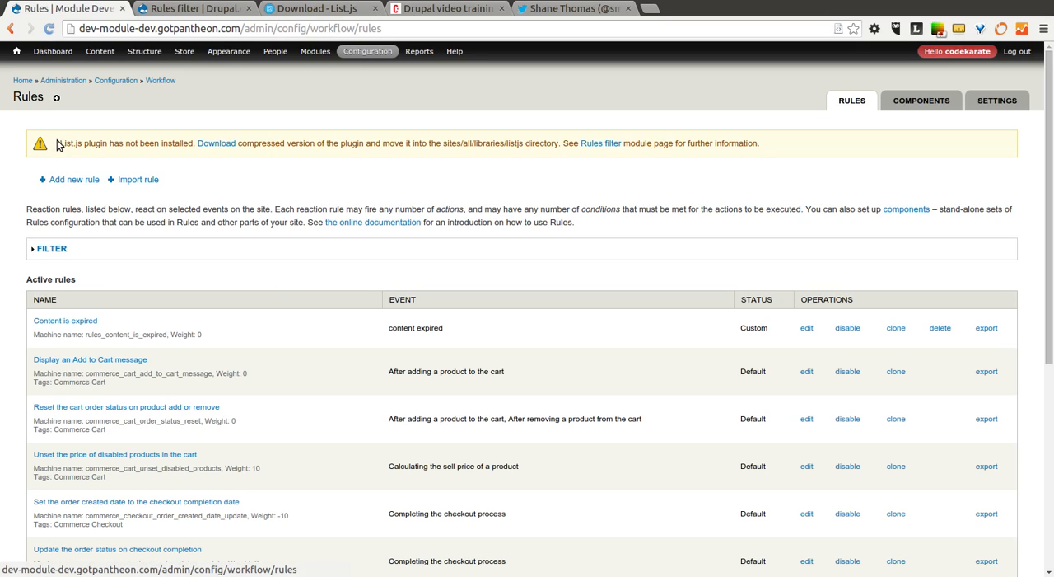
- Read the List.js plugin notice, find the plugin instructions on the Rules filter project page and view the List.js download page
{"action": "left_click_drag", "start_coordinate": [61, 142], "coordinate": [145, 147]}
{"action": "left_click", "coordinate": [248, 174]}
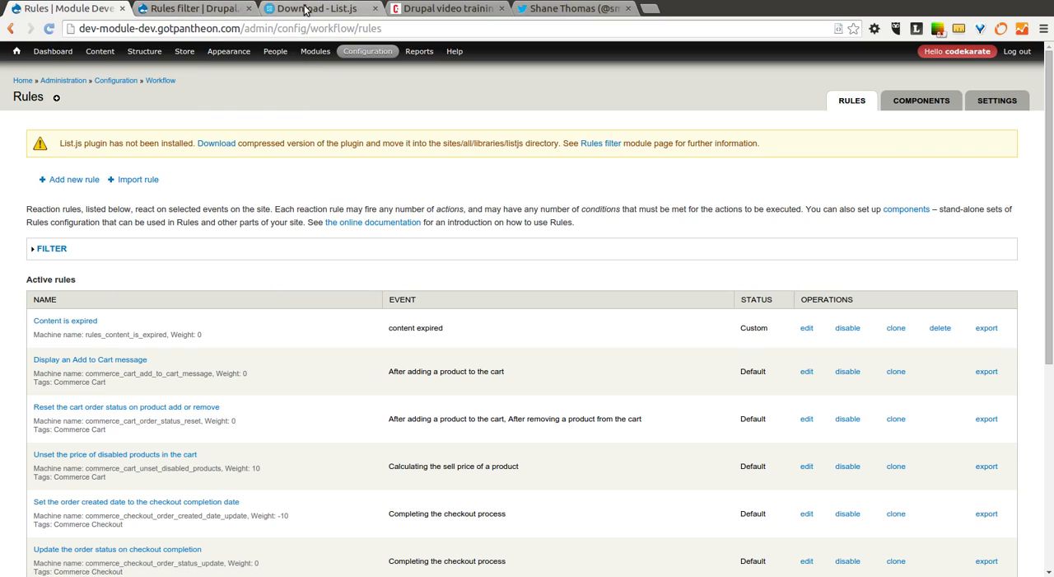
{"action": "left_click", "coordinate": [201, 8]}
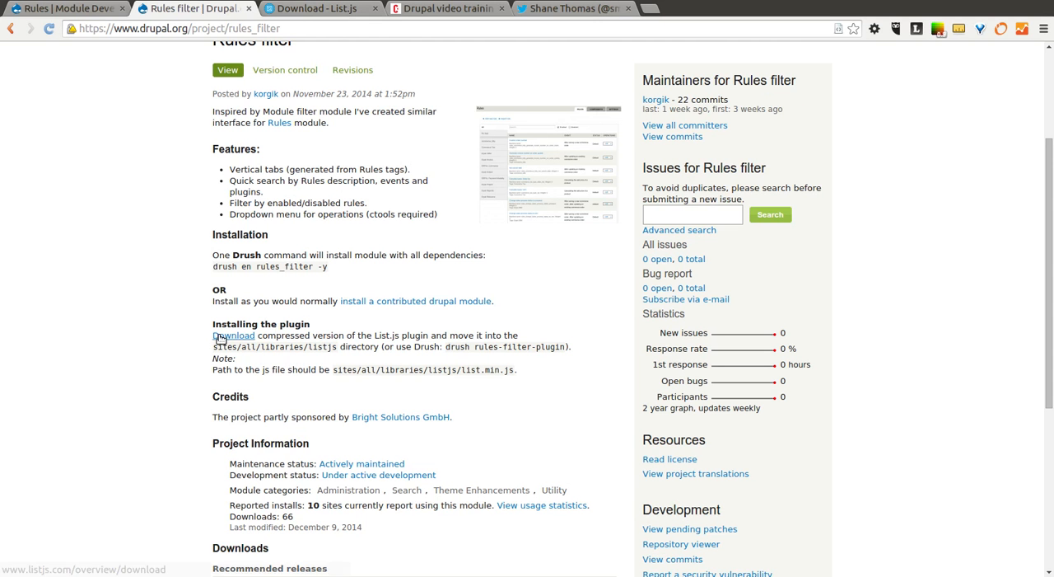
{"action": "left_click", "coordinate": [317, 8]}
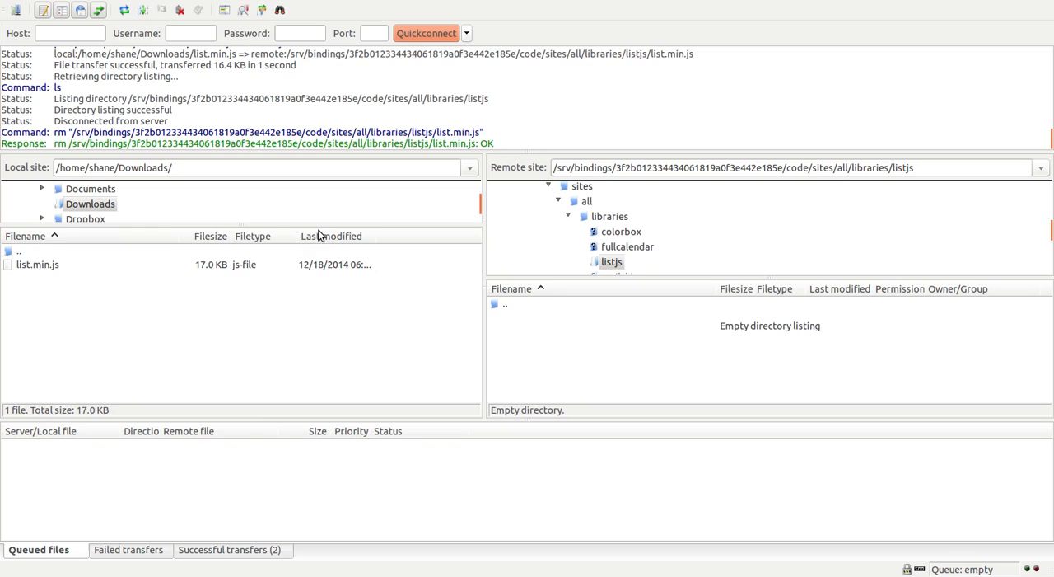
- Upload list.min.js from the local Downloads folder into the remote sites/all/libraries/listjs directory
{"action": "left_click_drag", "start_coordinate": [321, 224], "coordinate": [321, 281]}
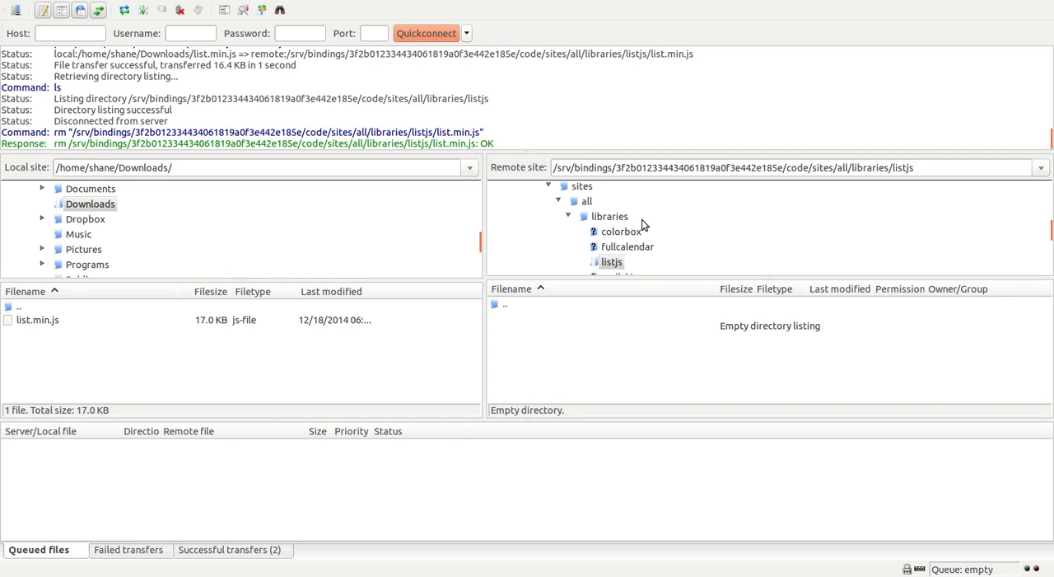
{"action": "left_click", "coordinate": [609, 216]}
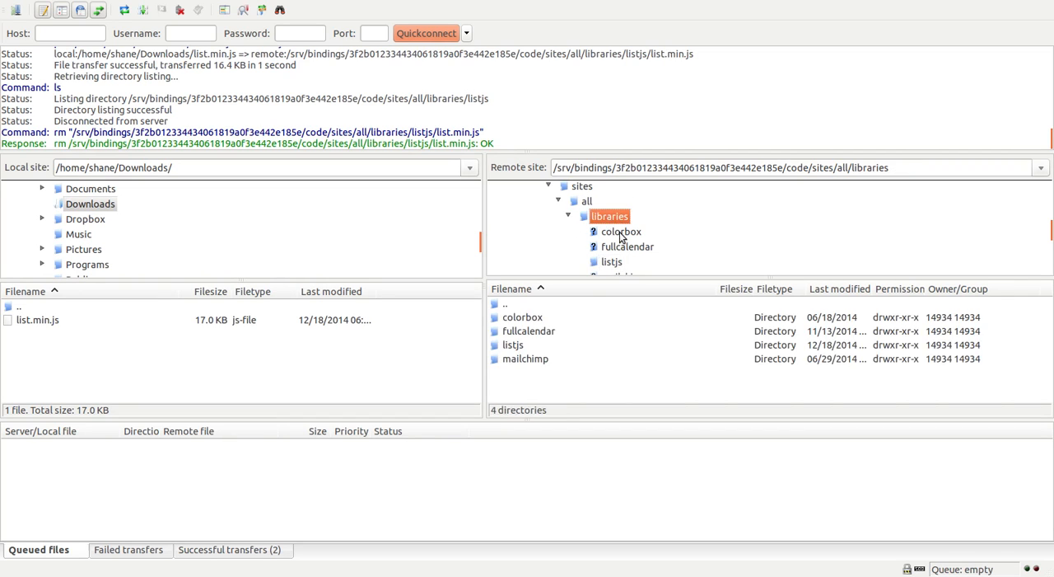
{"action": "left_click", "coordinate": [518, 348]}
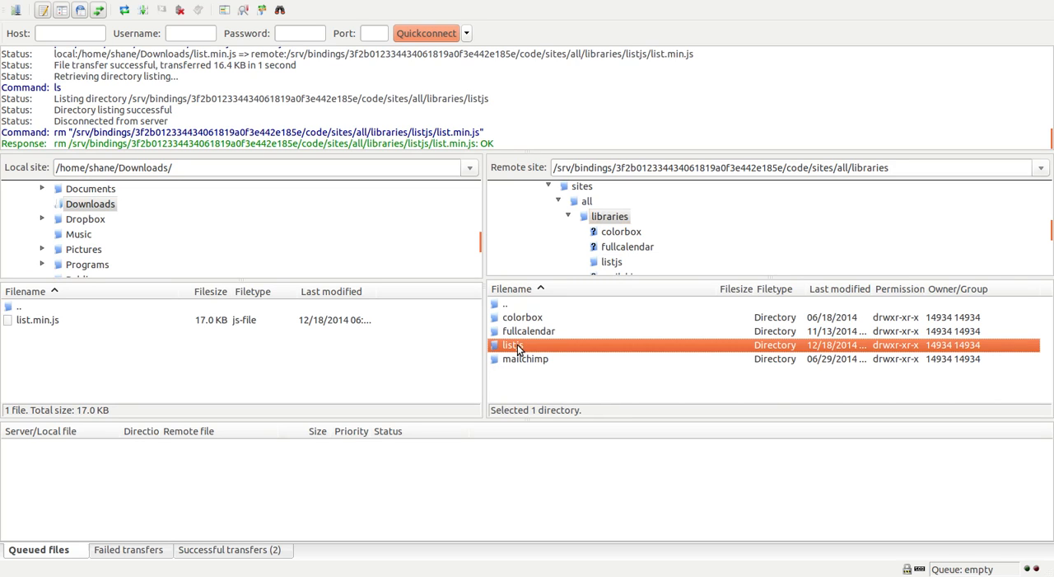
{"action": "left_click_drag", "start_coordinate": [42, 321], "coordinate": [528, 343]}
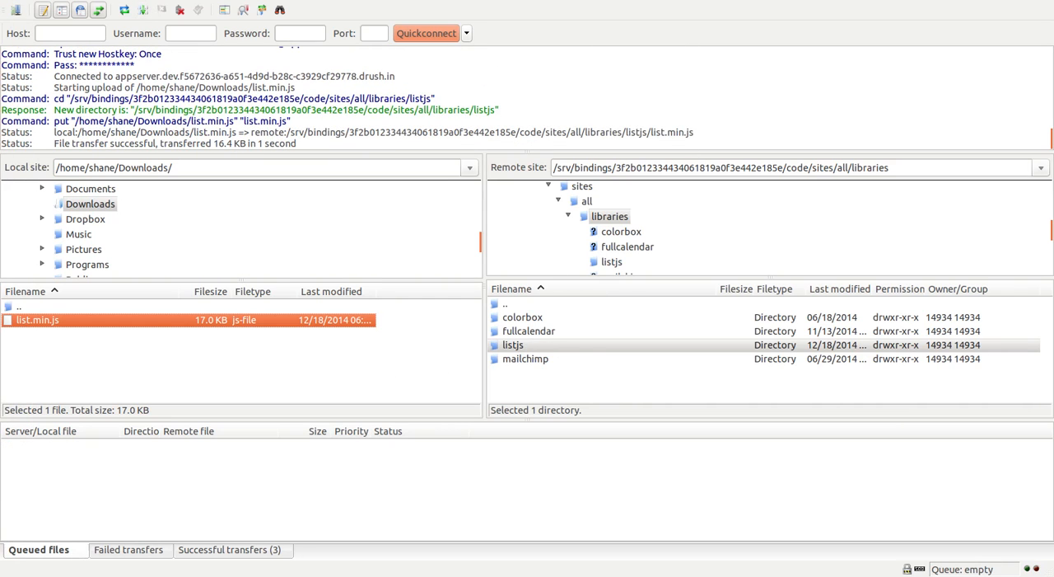
- Switch to the browser and review the Drush plugin installation command, rules-filter-plugin, on the Rules filter project page
{"action": "key", "text": "alt+Tab"}
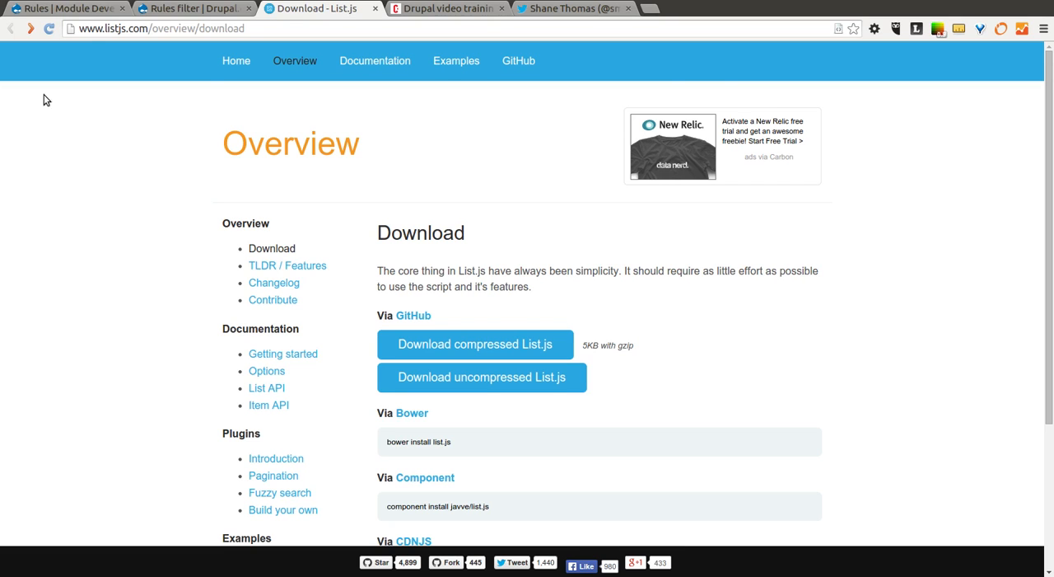
{"action": "left_click", "coordinate": [169, 13]}
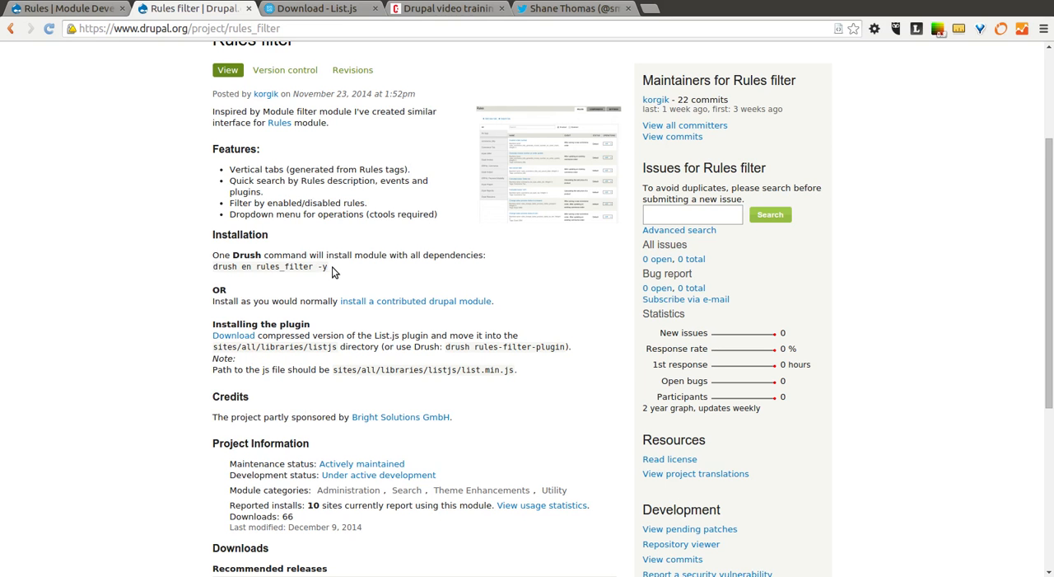
{"action": "scroll", "coordinate": [338, 360], "scroll_direction": "down", "scroll_amount": 1}
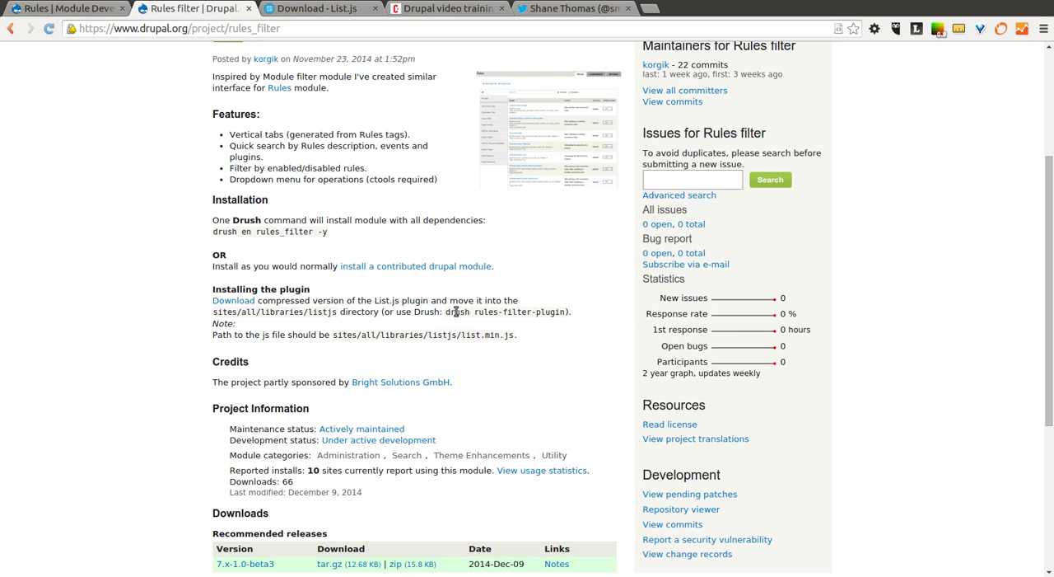
{"action": "left_click_drag", "start_coordinate": [453, 313], "coordinate": [567, 310]}
{"action": "left_click", "coordinate": [552, 346]}
{"action": "scroll", "coordinate": [407, 294], "scroll_direction": "up", "scroll_amount": 5}
- Reload the site's Rules page and search the rules list for "expired", clearing the search text
{"action": "left_click", "coordinate": [66, 9]}
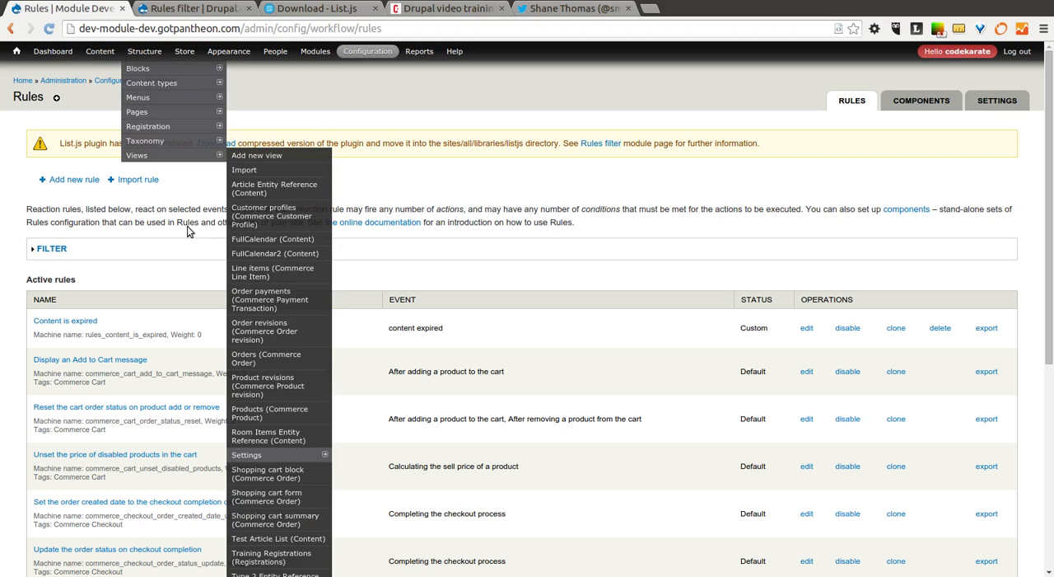
{"action": "left_click", "coordinate": [49, 28]}
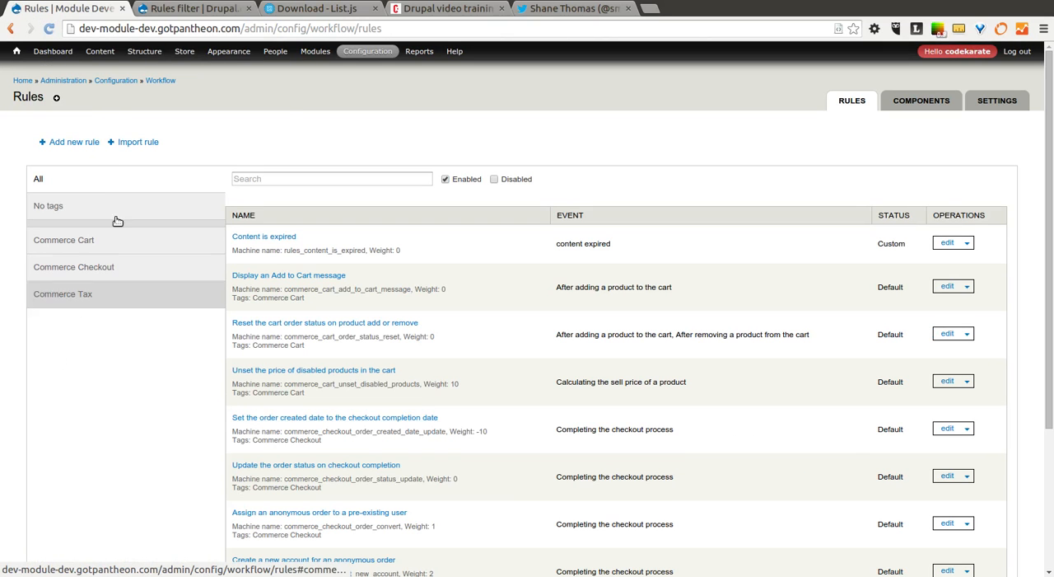
{"action": "left_click", "coordinate": [297, 178]}
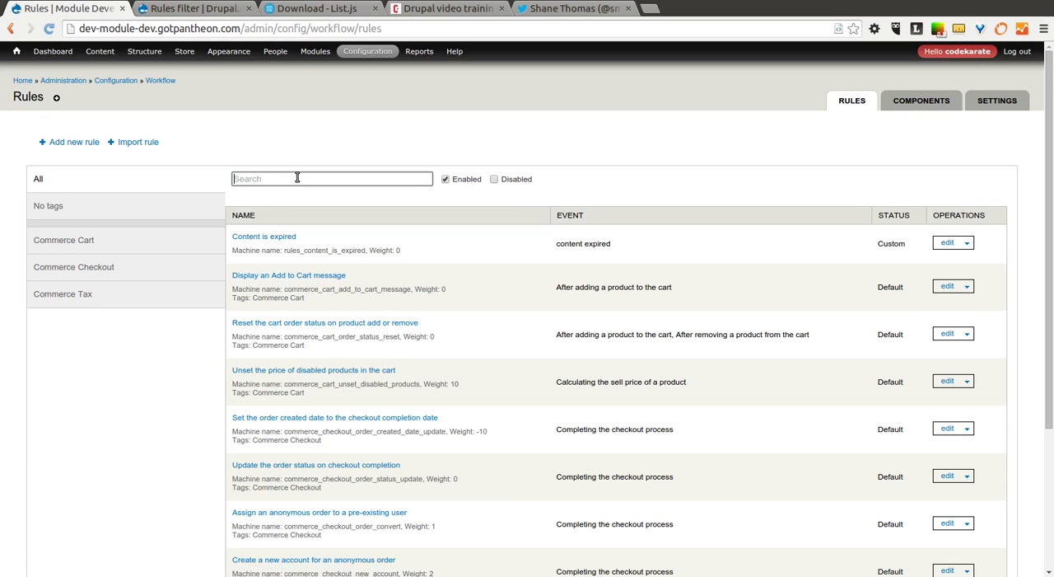
{"action": "type", "text": "expired"}
{"action": "key", "text": "BackSpace"}
{"action": "key", "text": "BackSpace"}
{"action": "key", "text": "BackSpace"}
{"action": "key", "text": "BackSpace"}
{"action": "key", "text": "BackSpace"}
{"action": "key", "text": "BackSpace"}
{"action": "key", "text": "BackSpace"}
- Search the rules list for "unset" and "updat", clearing the search text after each search
{"action": "type", "text": "unse"}
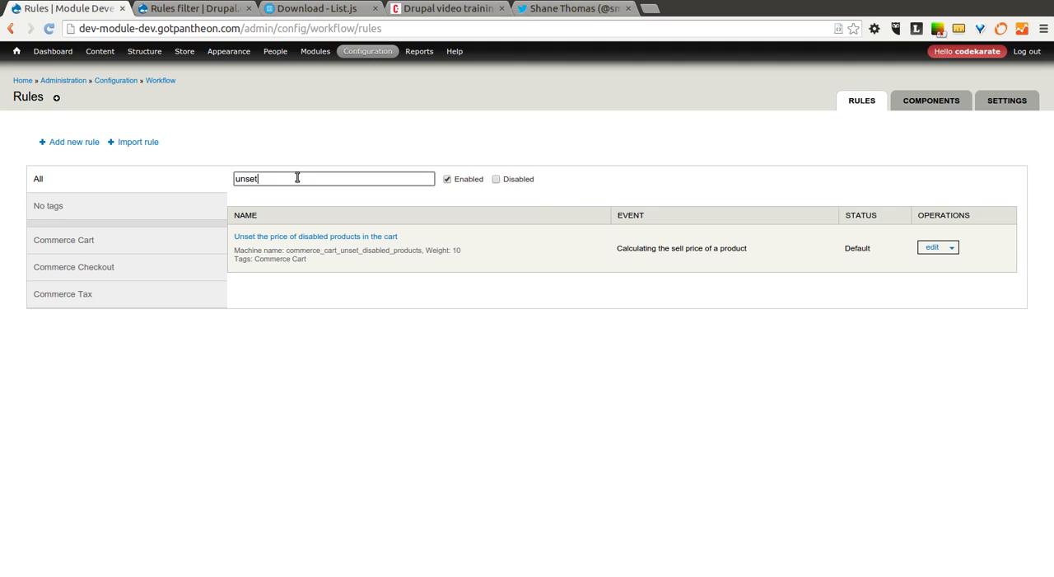
{"action": "type", "text": "t"}
{"action": "key", "text": "BackSpace"}
{"action": "key", "text": "BackSpace"}
{"action": "key", "text": "BackSpace"}
{"action": "key", "text": "BackSpace"}
{"action": "key", "text": "BackSpace"}
{"action": "type", "text": "updat"}
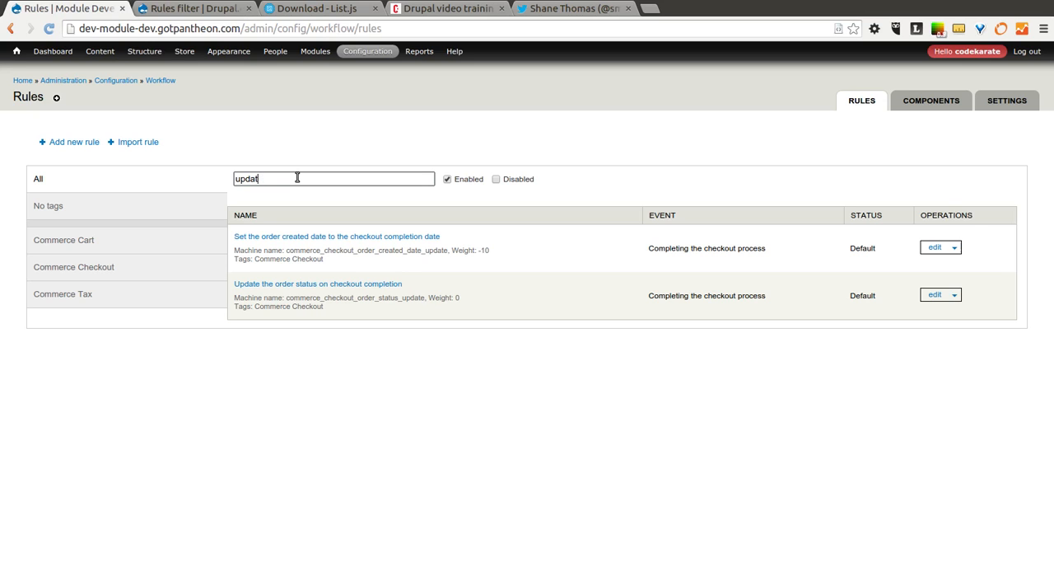
{"action": "key", "text": "BackSpace"}
{"action": "key", "text": "BackSpace"}
{"action": "key", "text": "BackSpace"}
{"action": "key", "text": "BackSpace"}
{"action": "key", "text": "BackSpace"}
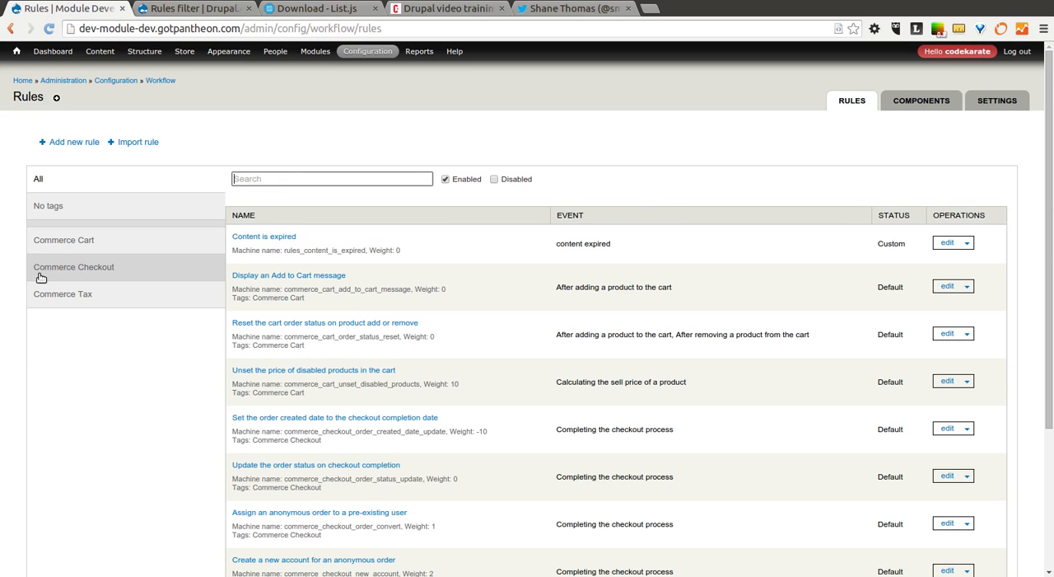
- Browse the rules by the Commerce Cart, Commerce Checkout and Commerce Tax tags, ending on Commerce Checkout
{"action": "left_click", "coordinate": [59, 241]}
{"action": "left_click", "coordinate": [75, 269]}
{"action": "left_click", "coordinate": [83, 300]}
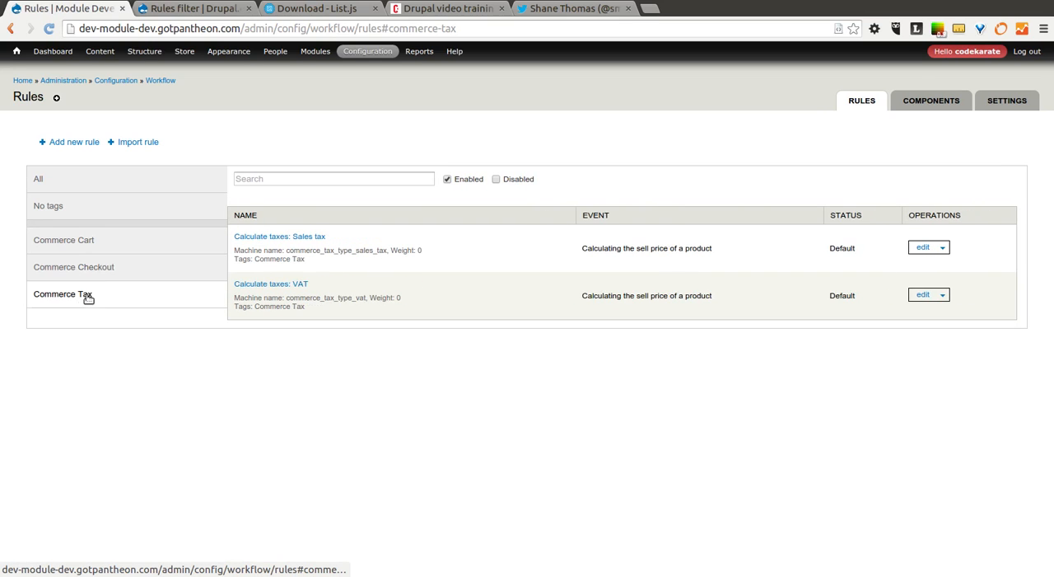
{"action": "left_click", "coordinate": [99, 272]}
{"action": "left_click", "coordinate": [79, 241]}
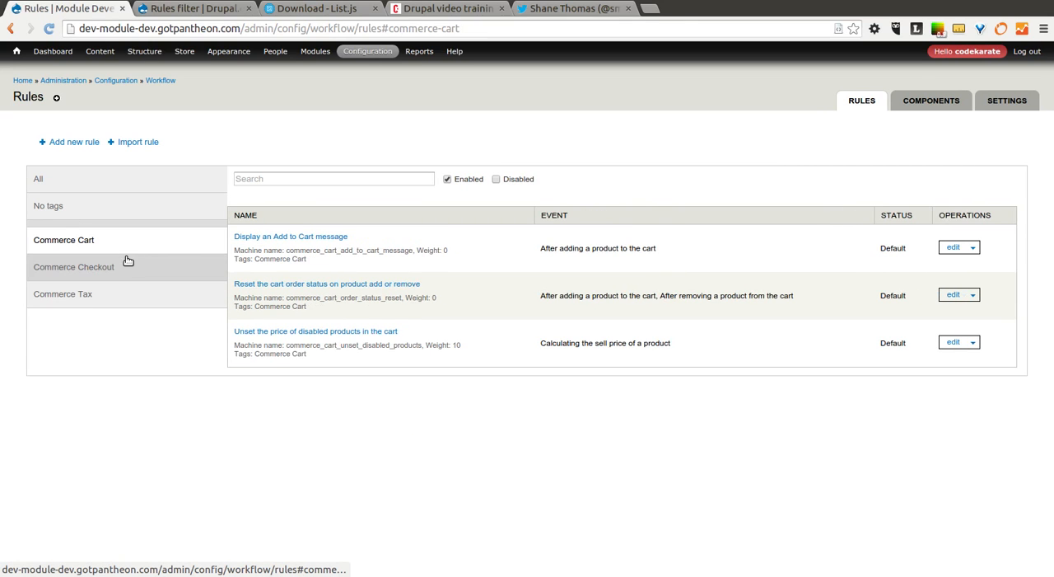
{"action": "left_click", "coordinate": [114, 278]}
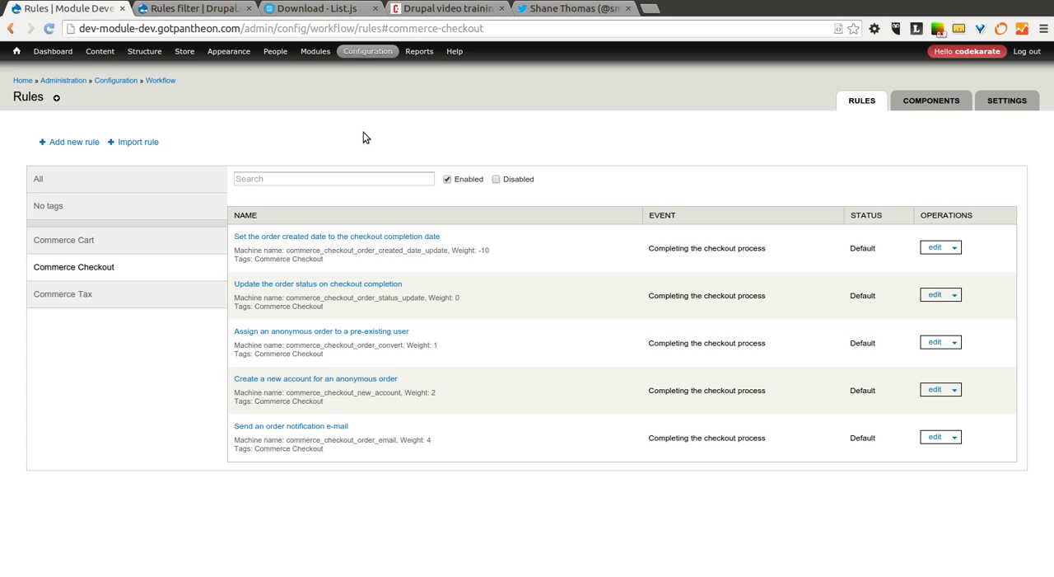
- Leave the Rules page and view the Code Karate website's home page
{"action": "left_click", "coordinate": [353, 179]}
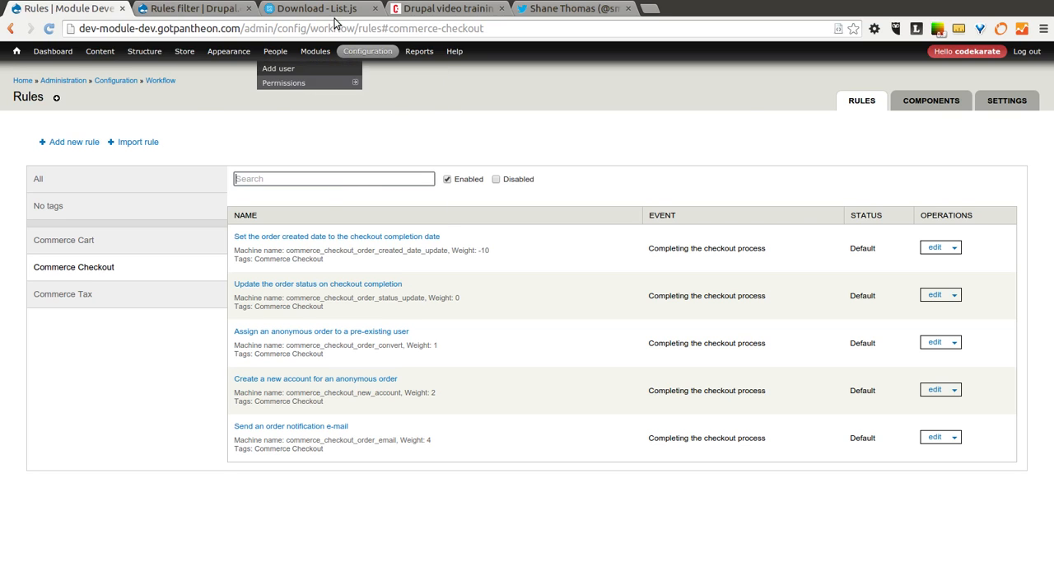
{"action": "left_click", "coordinate": [449, 10]}
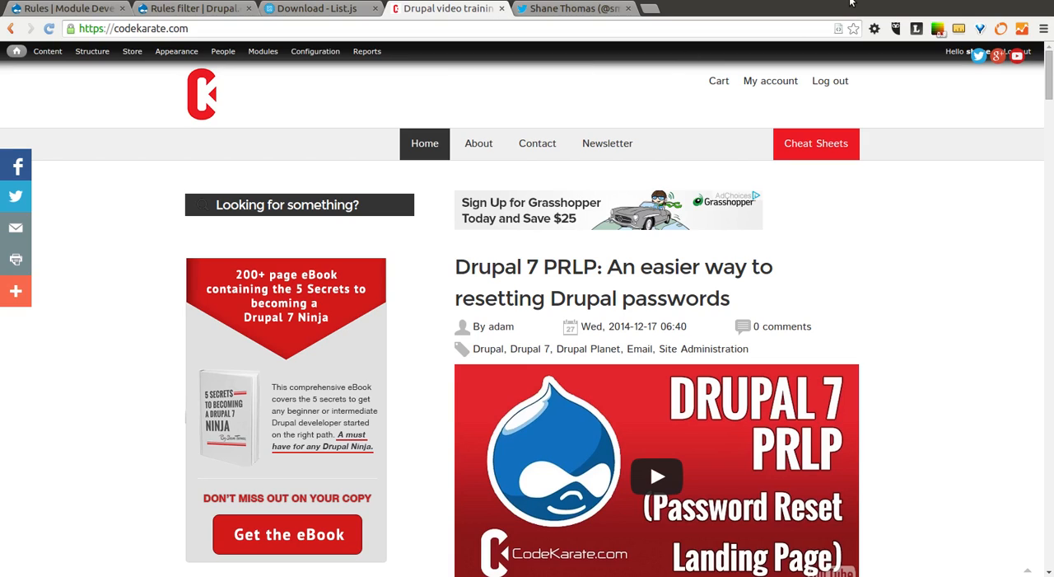